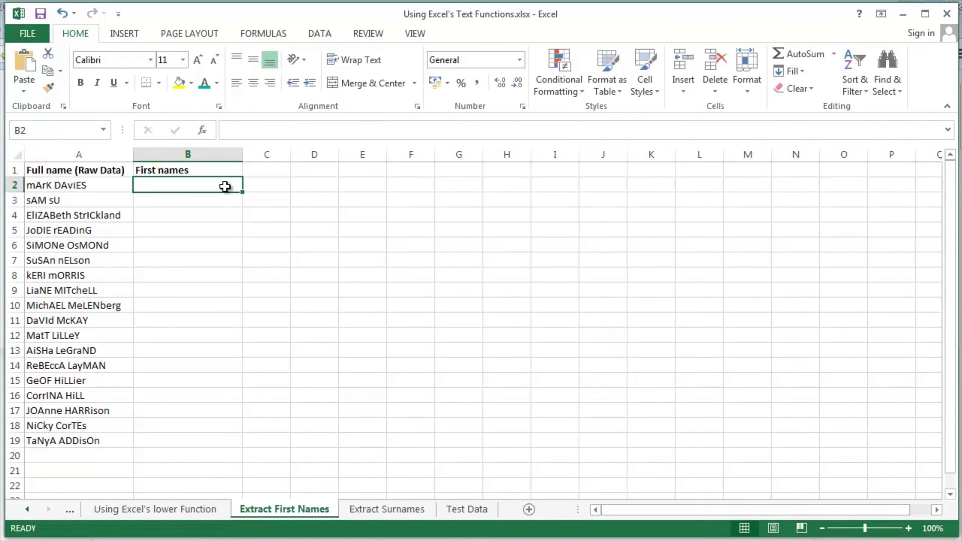
Select the full names in column A down to row 19, then the First names cells beside them
key("Left")
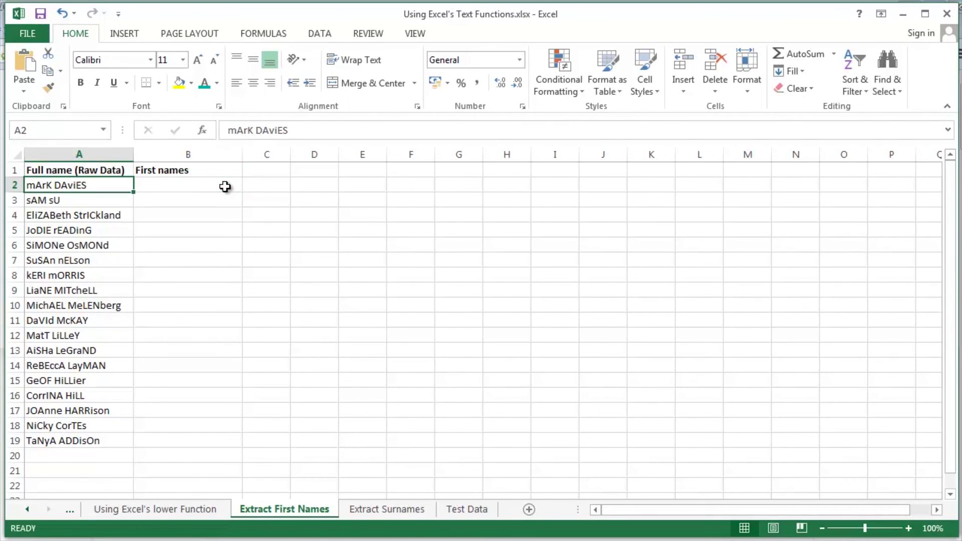
key("ctrl+shift+Down")
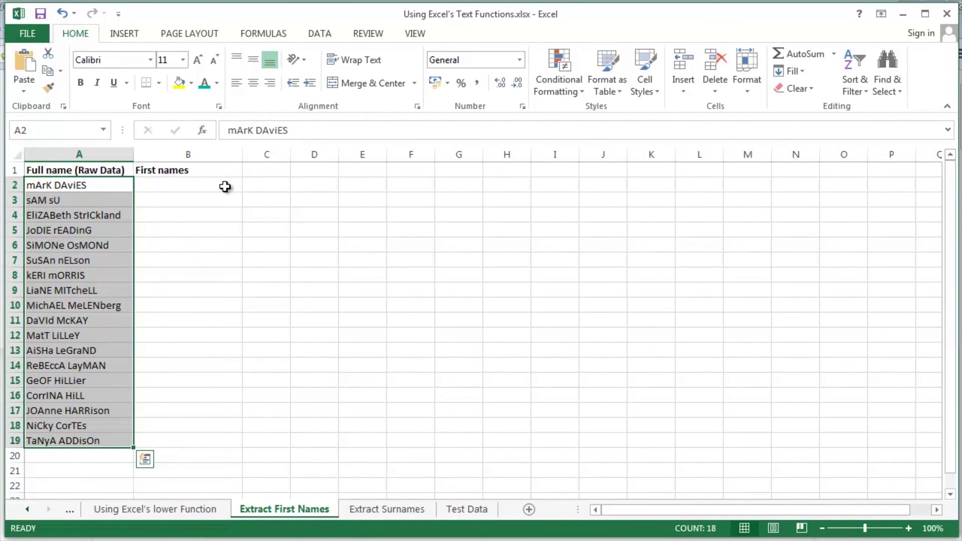
left_click(225, 186)
key("shift+Down")
key("shift+Down")
key("shift+Down")
key("shift+Down")
key("shift+Down")
key("shift+Down")
key("shift+Down")
key("shift+Down")
key("shift+Down")
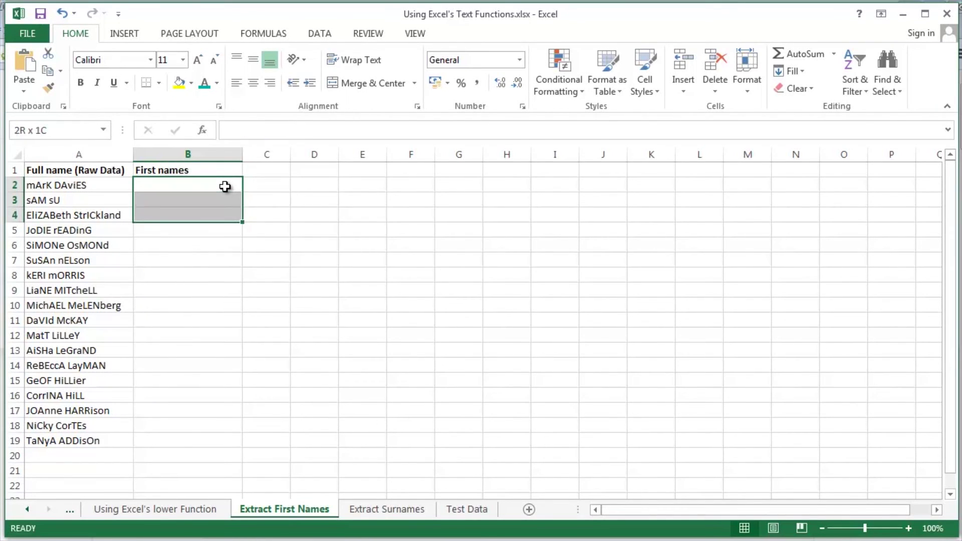
key("shift+Down")
key("shift+Down")
key("shift+Down")
key("shift+Down")
key("shift+Down")
key("shift+Down")
key("shift+Down")
key("shift+Down")
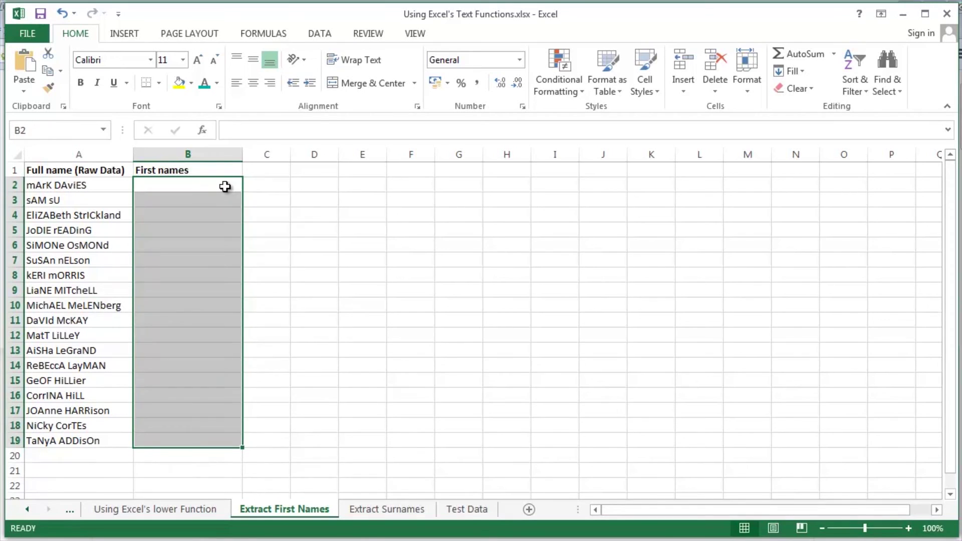
key("Up")
key("Down")
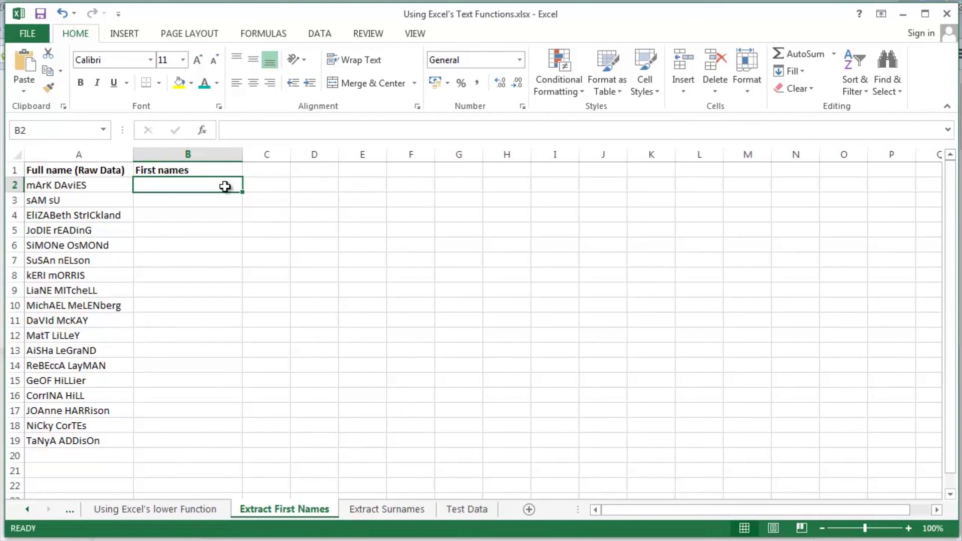
Begin B2's formula as =LEFT(A2, referencing the full name in A2
double_click(225, 186)
type("=lef")
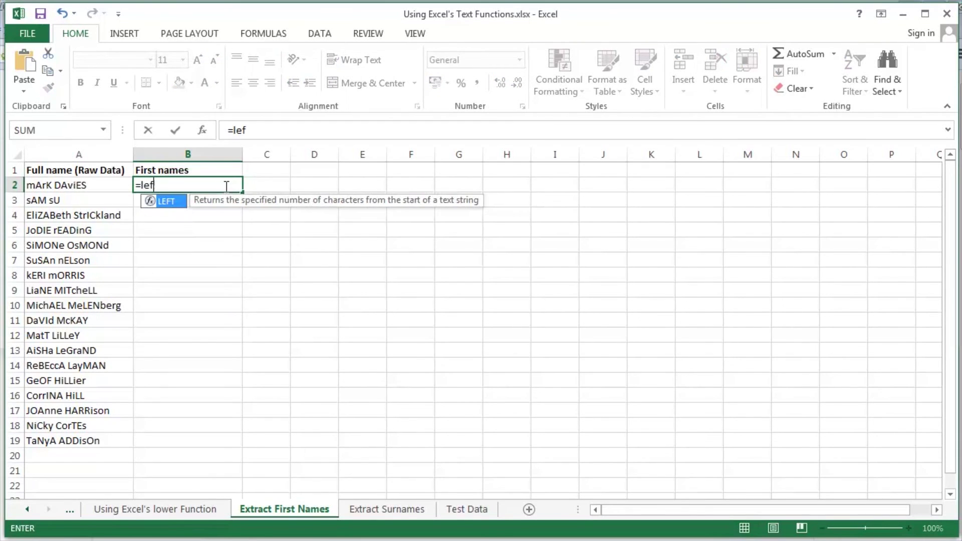
key("Tab")
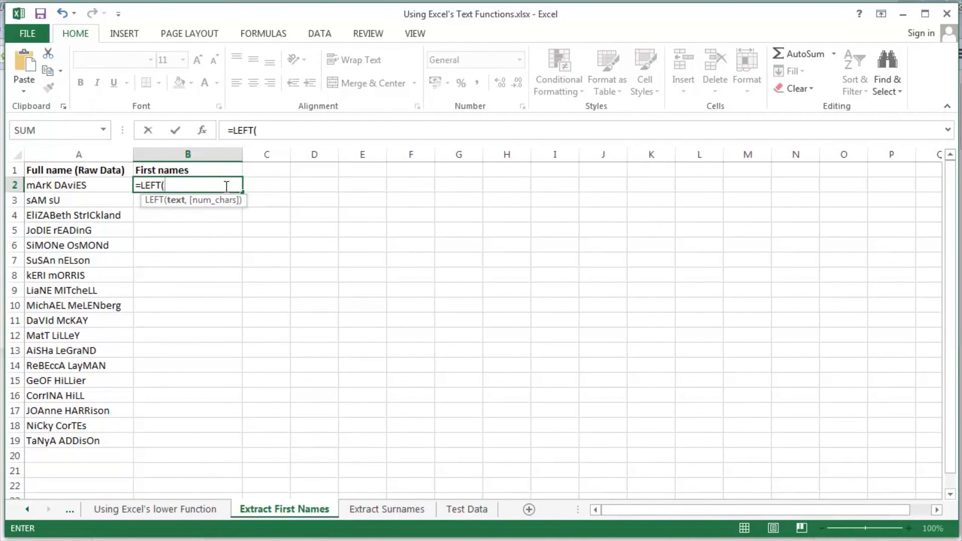
left_click(88, 186)
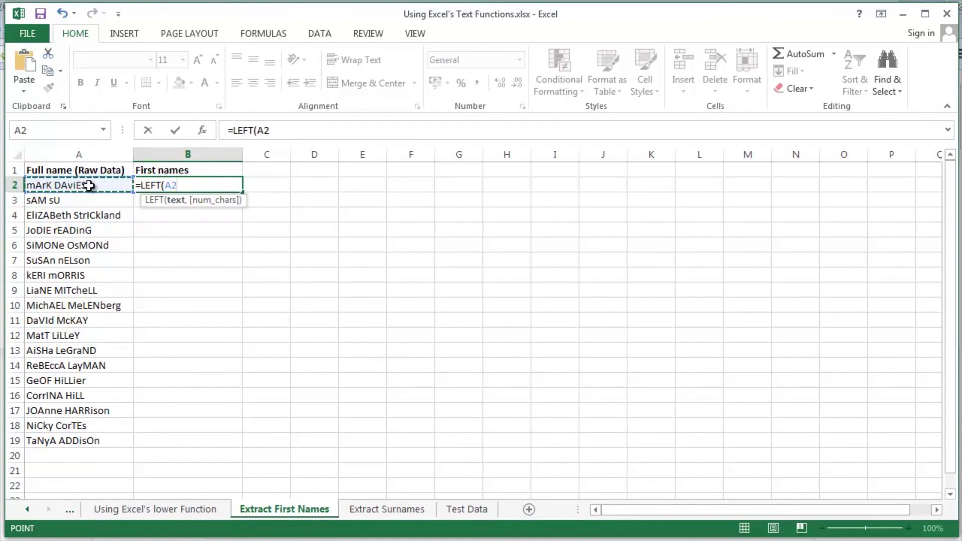
type(",")
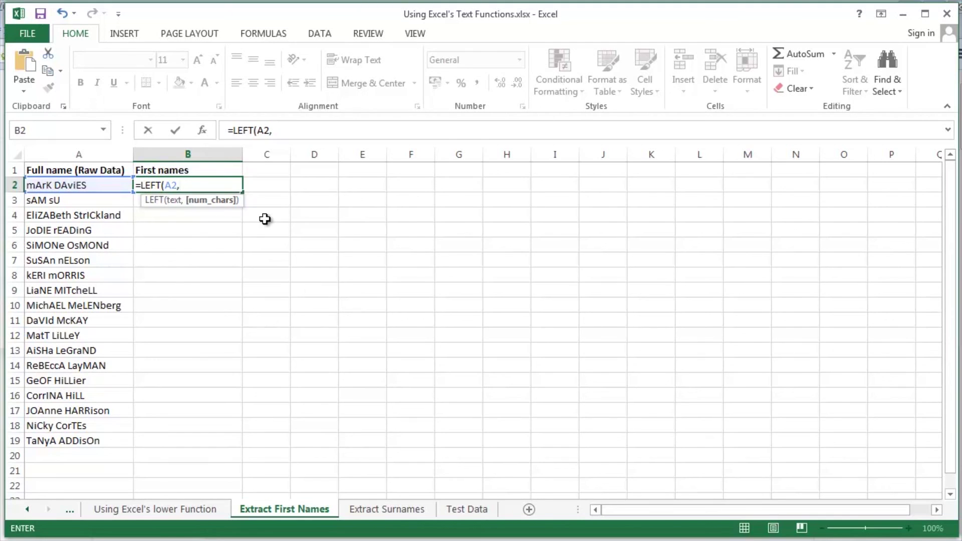
Complete B2 as =LEFT(A2,FIND(" ",A2)-1), returning the first name mArK
type("fin")
key("Tab")
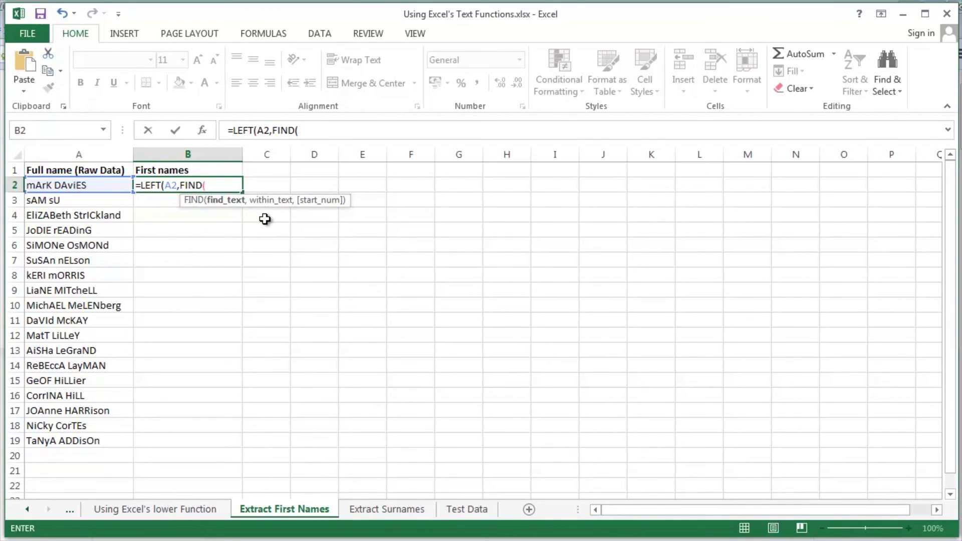
type("\" \",")
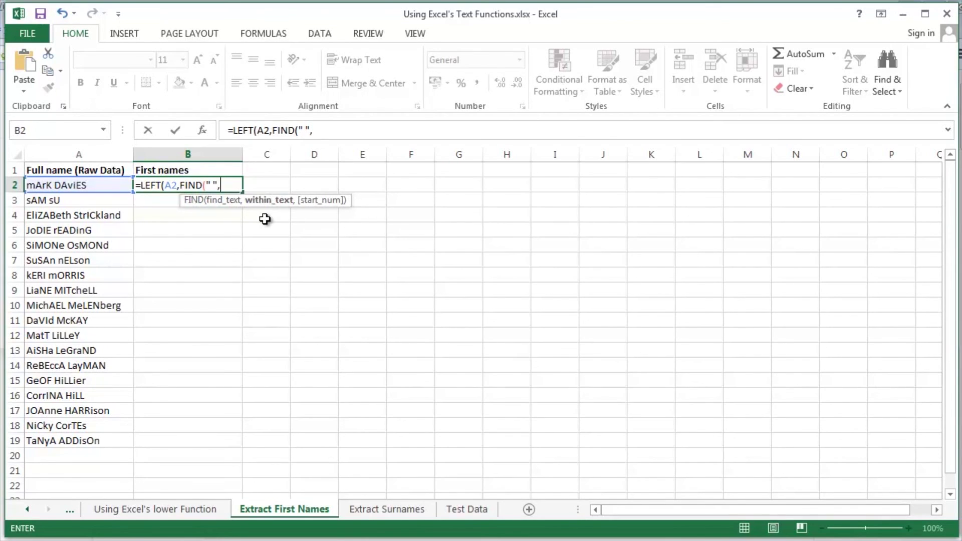
left_click(98, 186)
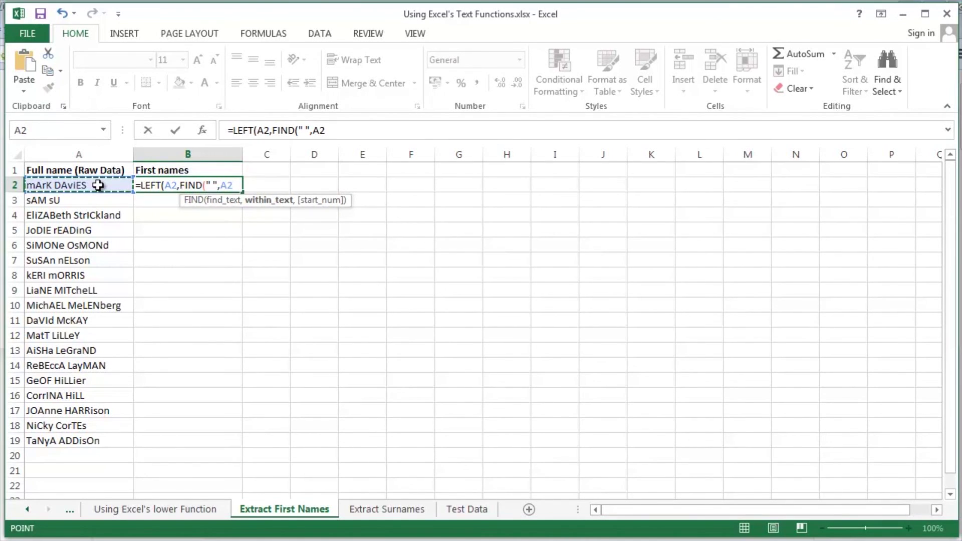
type(")")
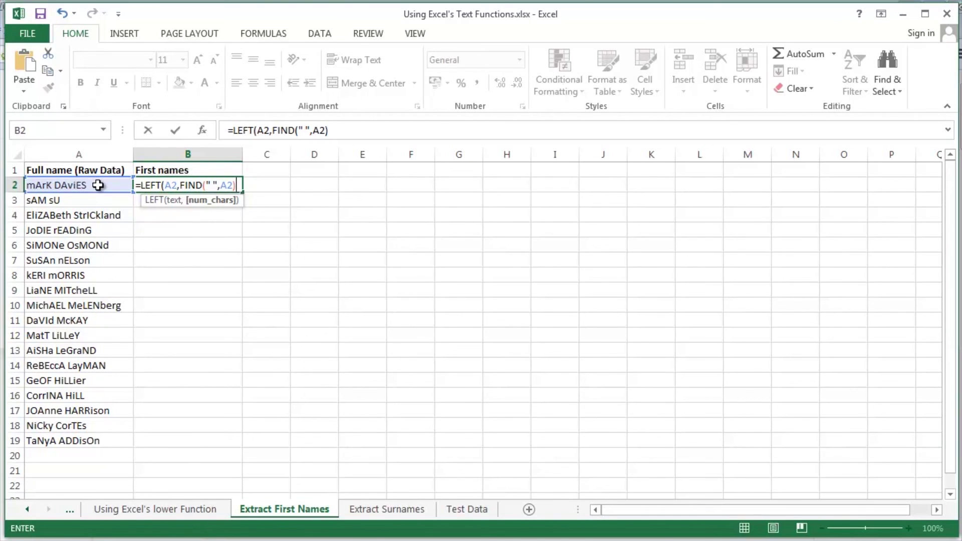
type("-1)")
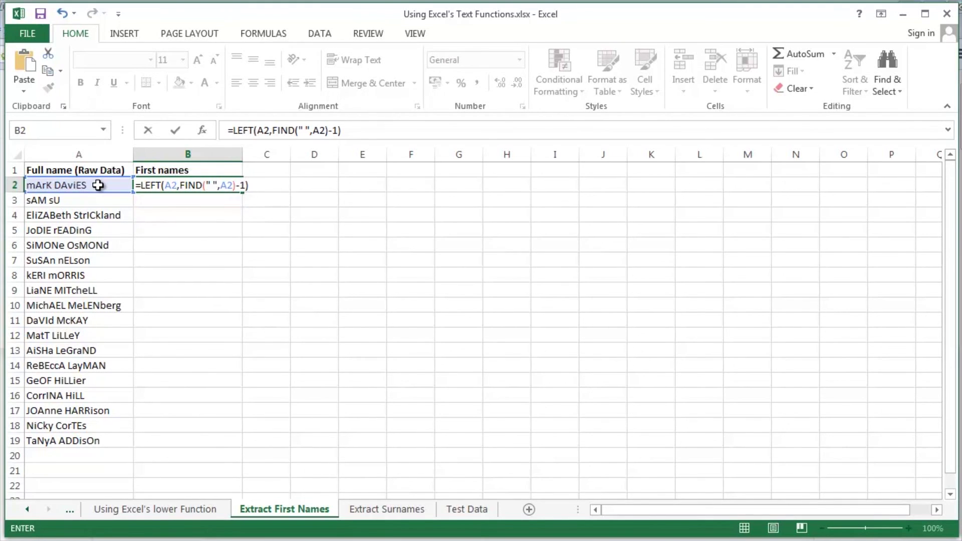
key("Return")
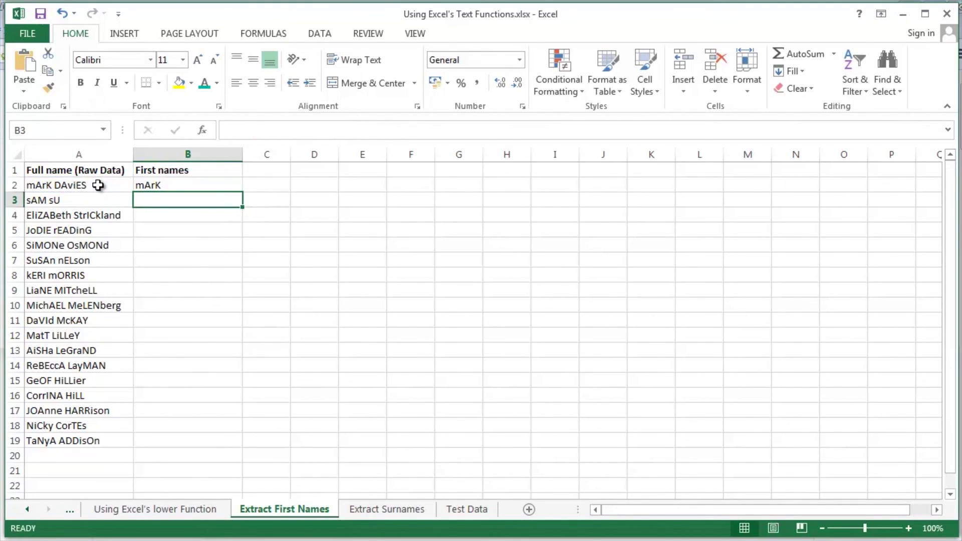
Fill the LEFT/FIND formula from B2 down to B19 and check the copy in B19
left_click(182, 187)
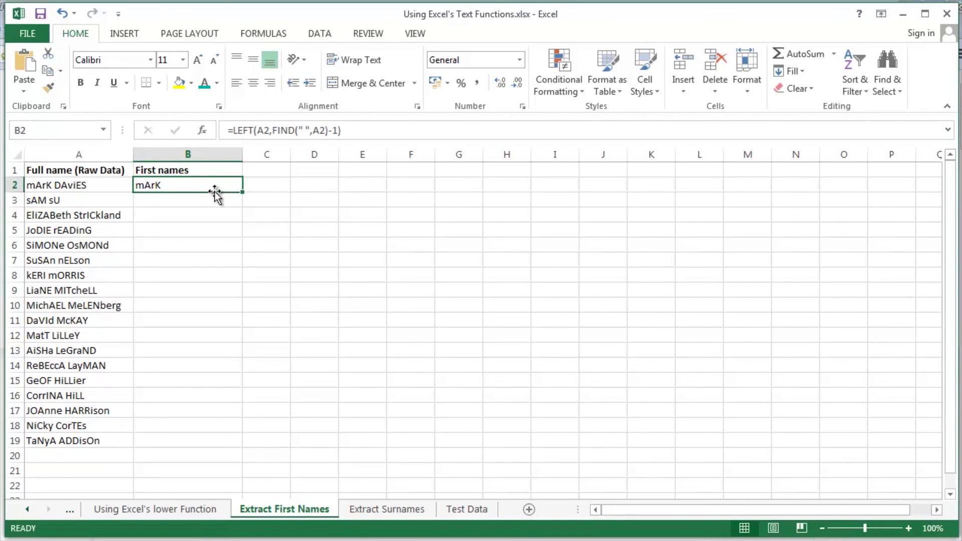
double_click(244, 193)
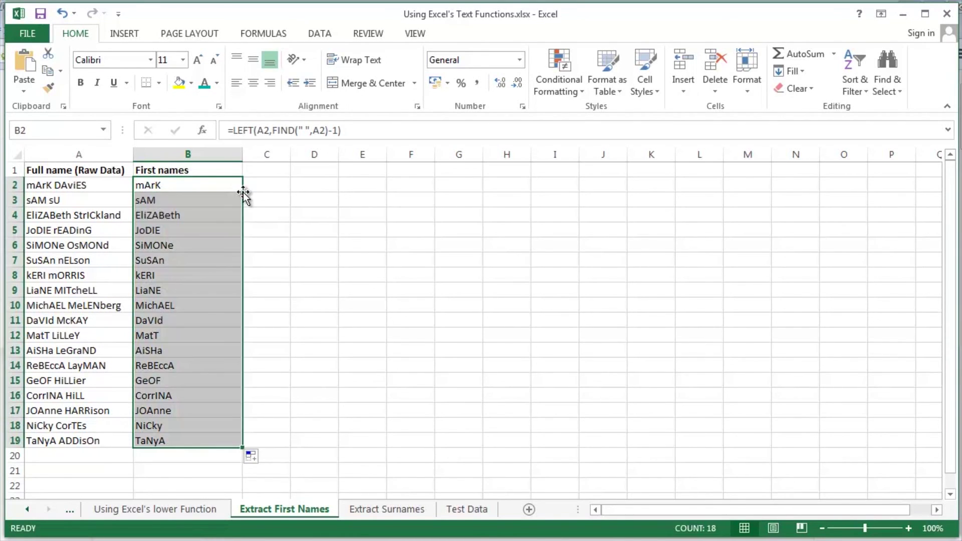
left_click(206, 187)
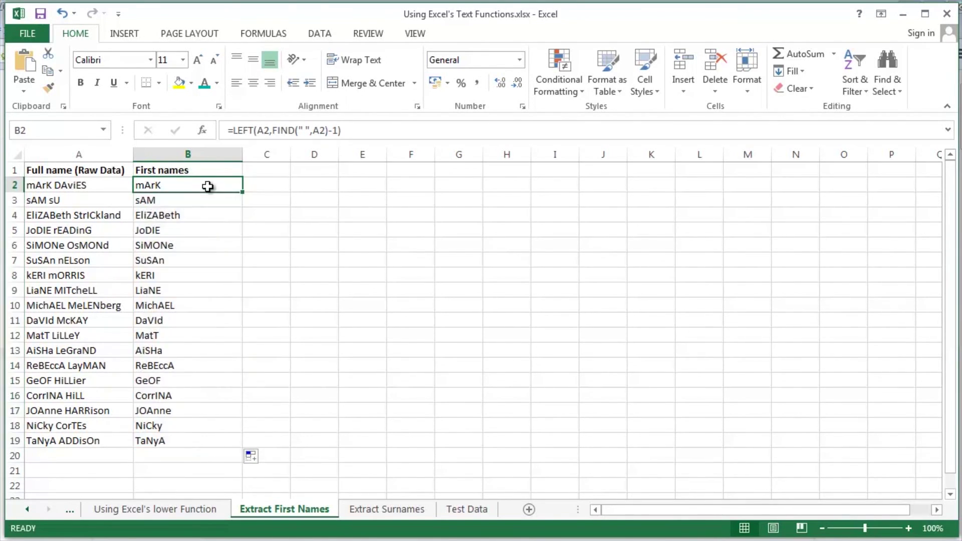
left_click(174, 439)
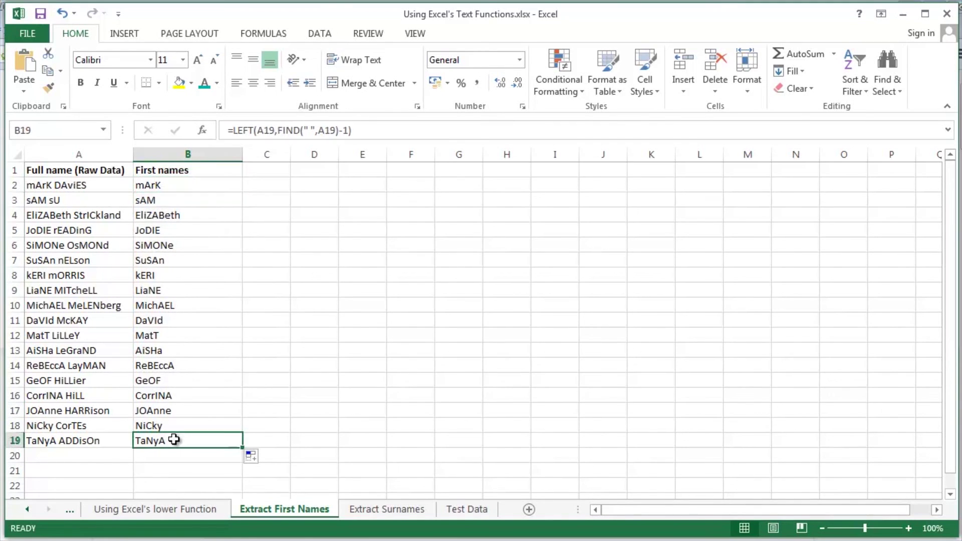
left_click(200, 181)
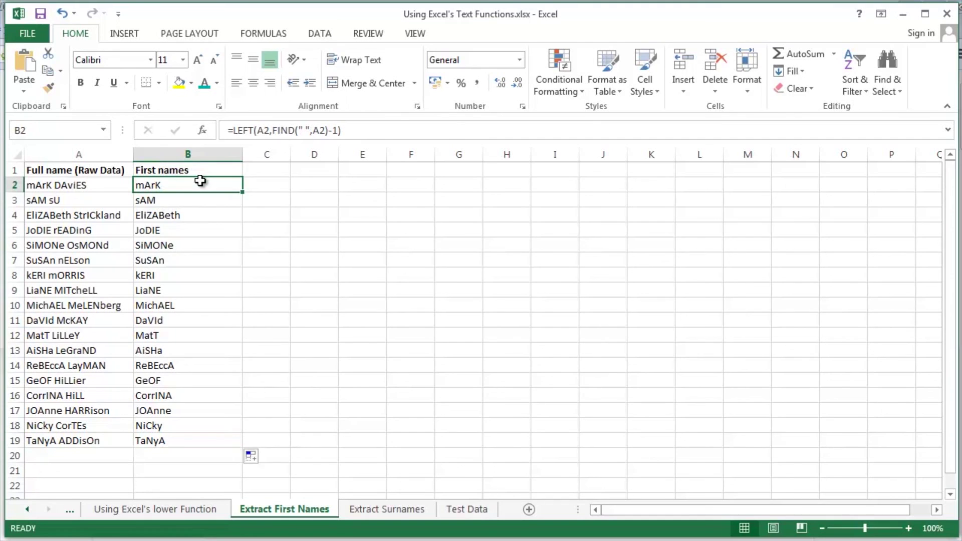
Wrap B2's formula in PROPER: =PROPER(LEFT(A2,FIND(" ",A2)-1))
key("F2")
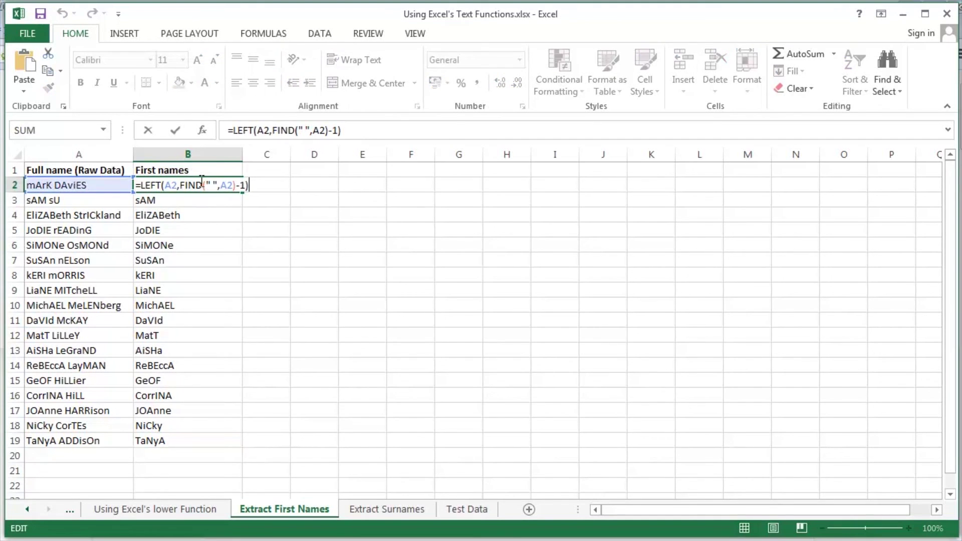
key("Left")
key("Left")
key("Left")
key("Left")
key("Left")
key("Left")
key("Left")
key("Left")
key("Left")
key("Left")
key("Left")
key("Left")
key("Left")
key("Left")
key("Left")
key("Left")
key("Left")
key("Left")
key("Left")
key("Left")
key("Left")
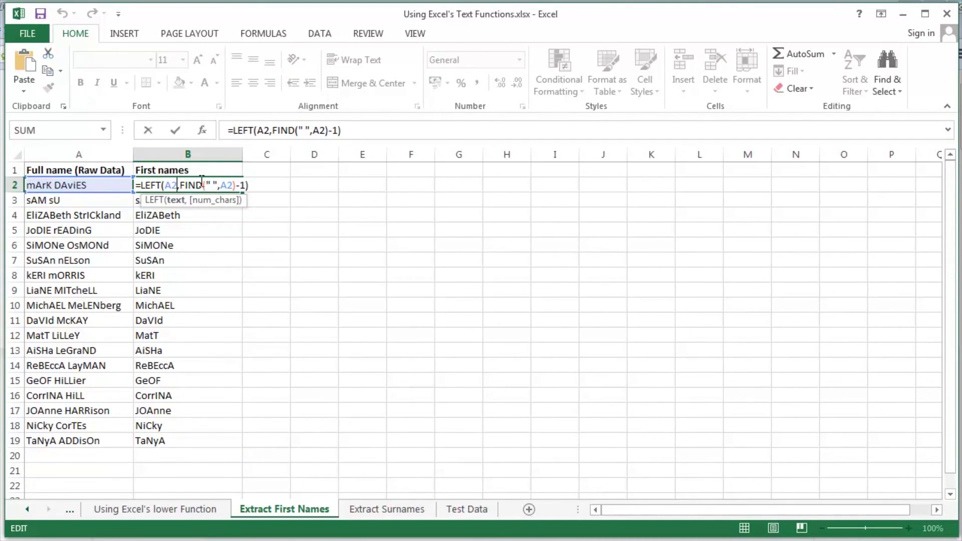
key("Left")
key("Left")
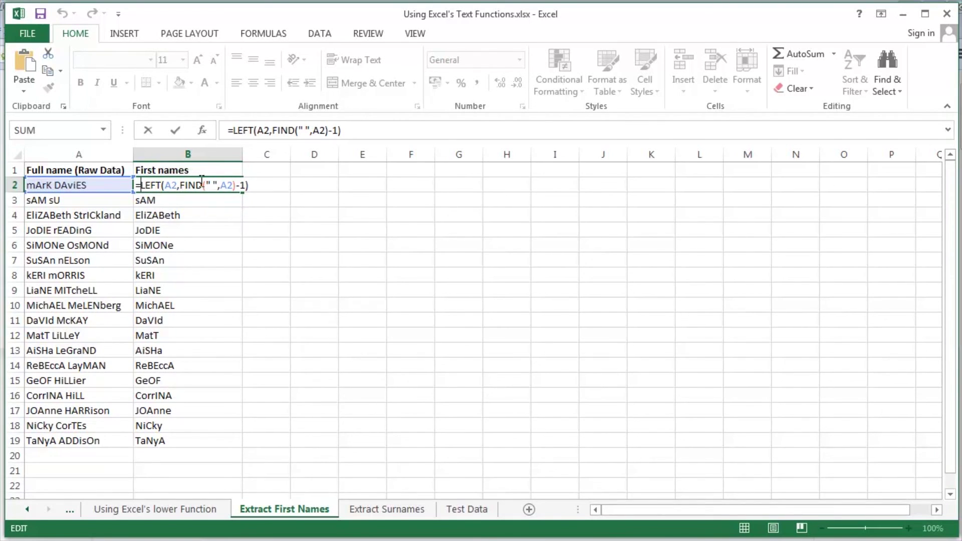
type("proper")
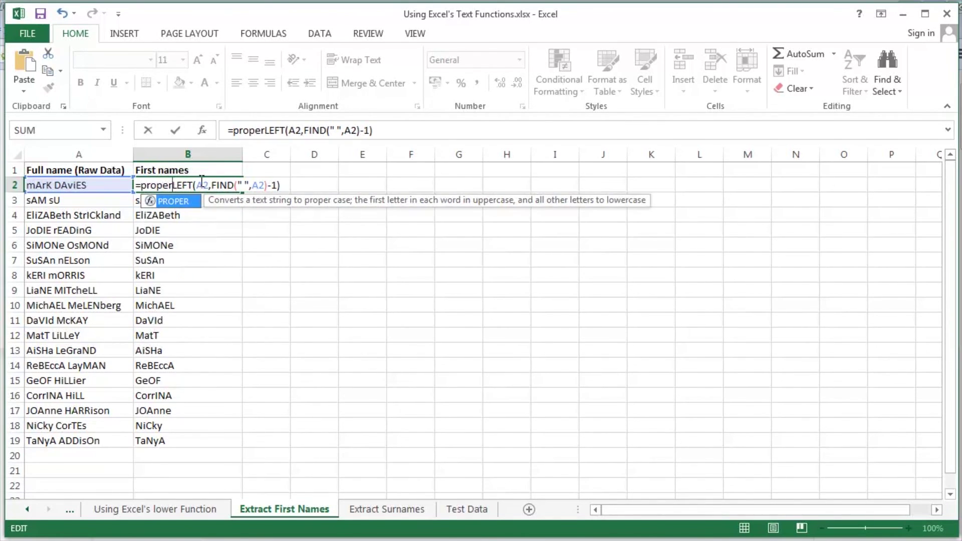
key("Tab")
left_click(395, 134)
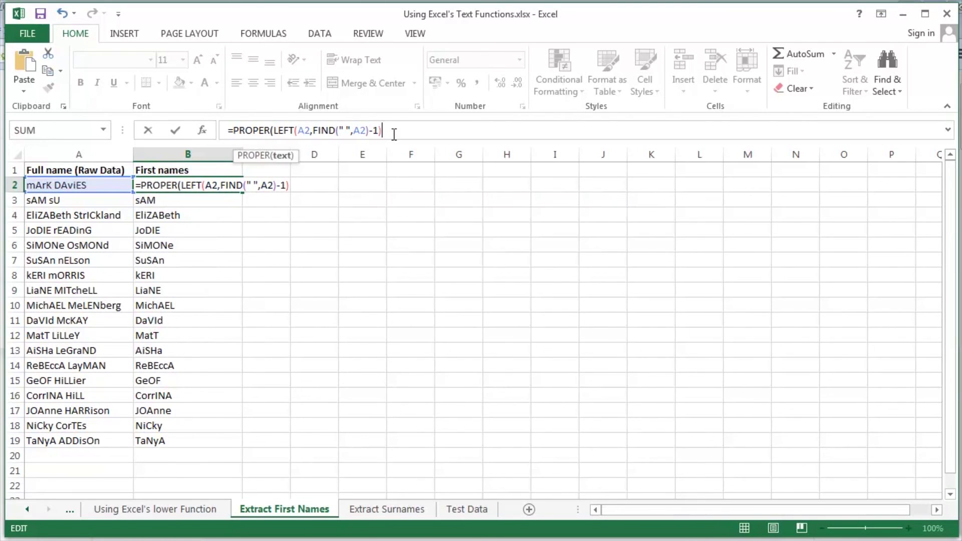
type(")")
key("Return")
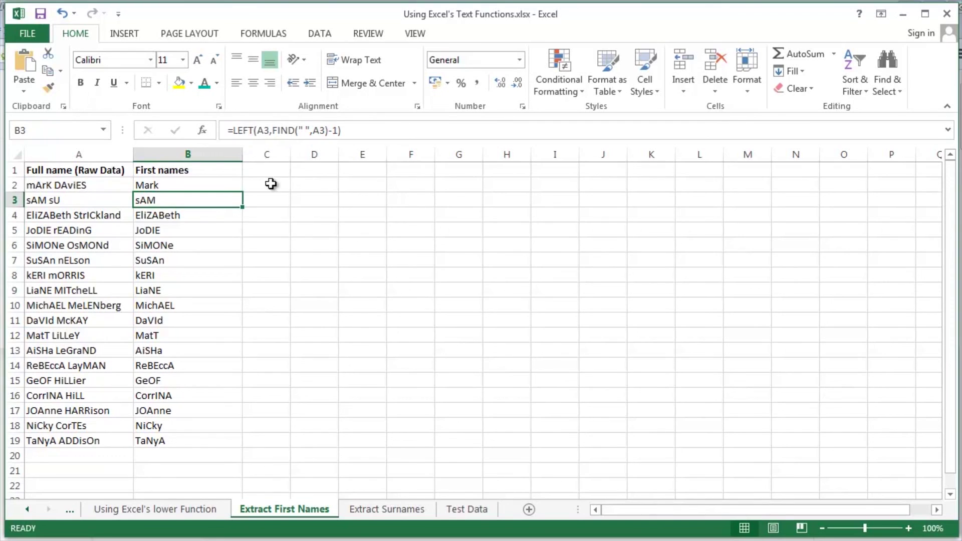
Fill the PROPER formula down to B19 so names read Mark, Sam, Elizabeth
left_click(225, 184)
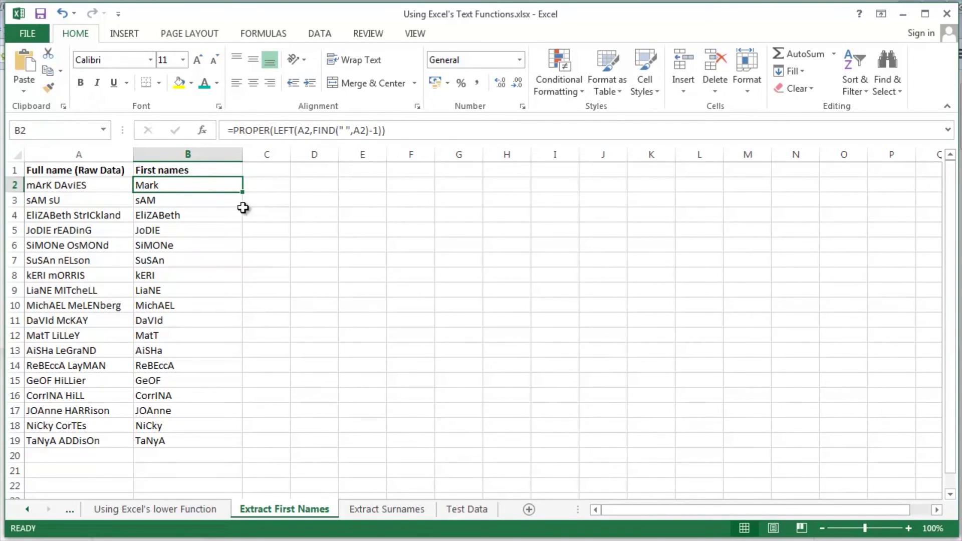
double_click(243, 194)
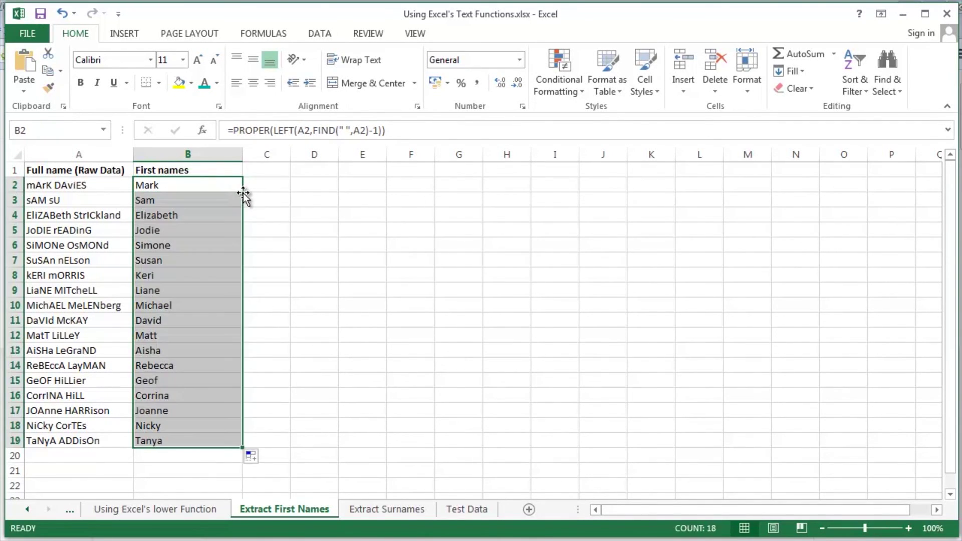
left_click(221, 186)
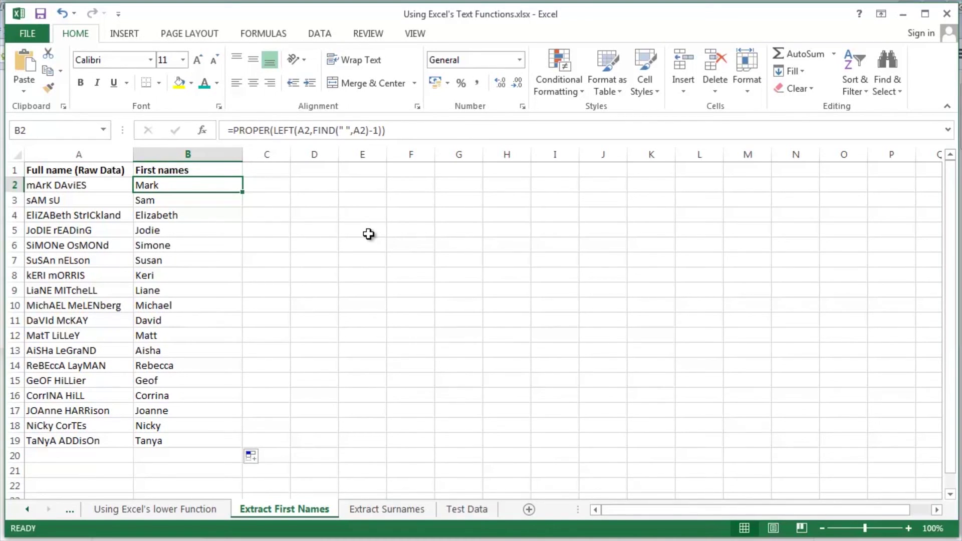
key("F2")
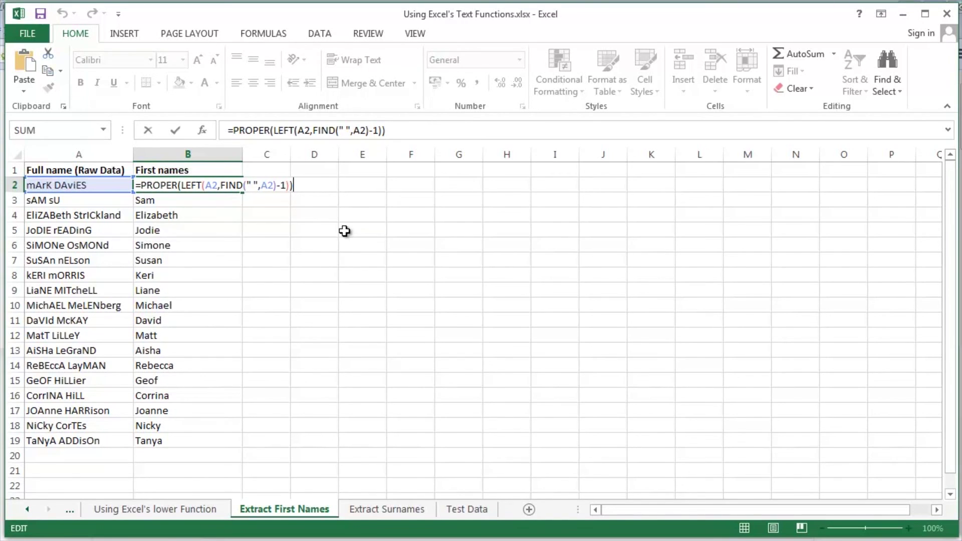
left_click(160, 185)
double_click(160, 185)
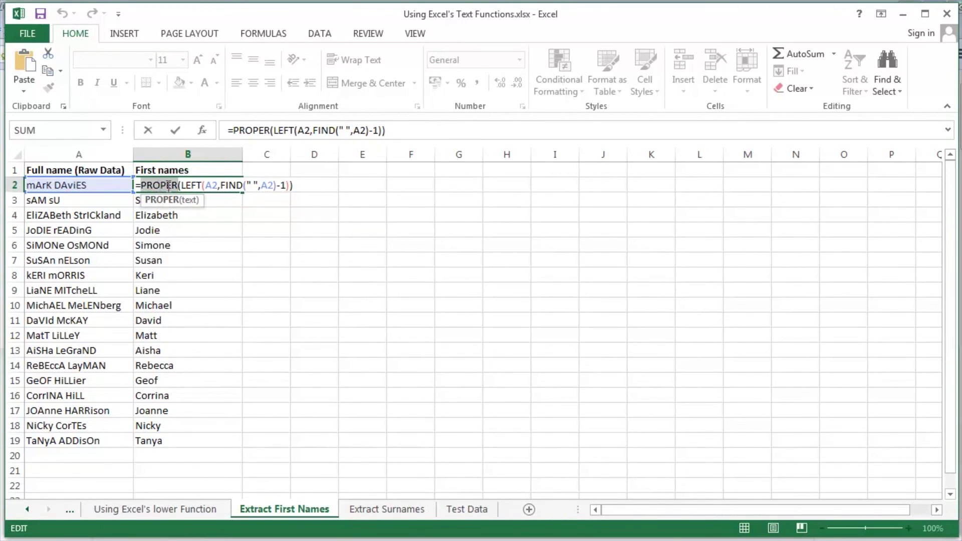
double_click(195, 185)
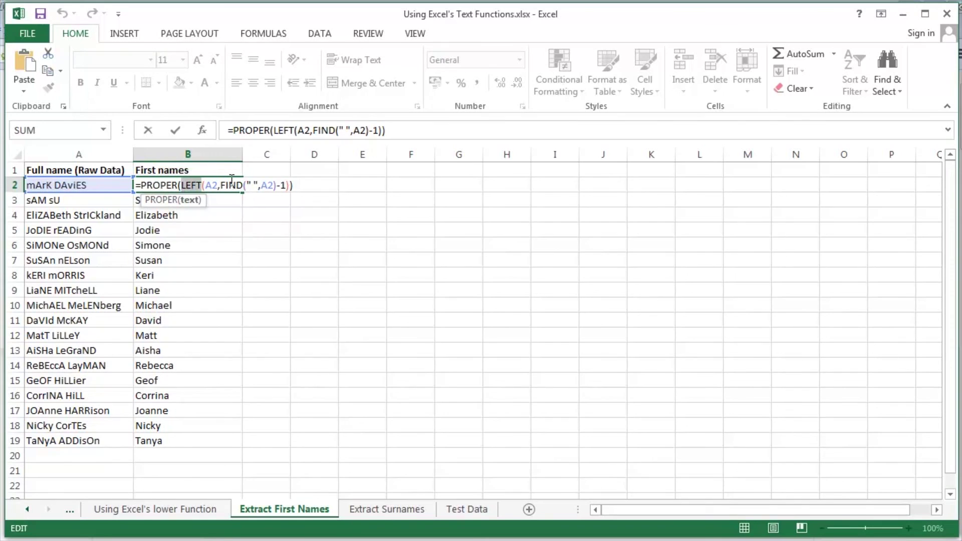
double_click(232, 183)
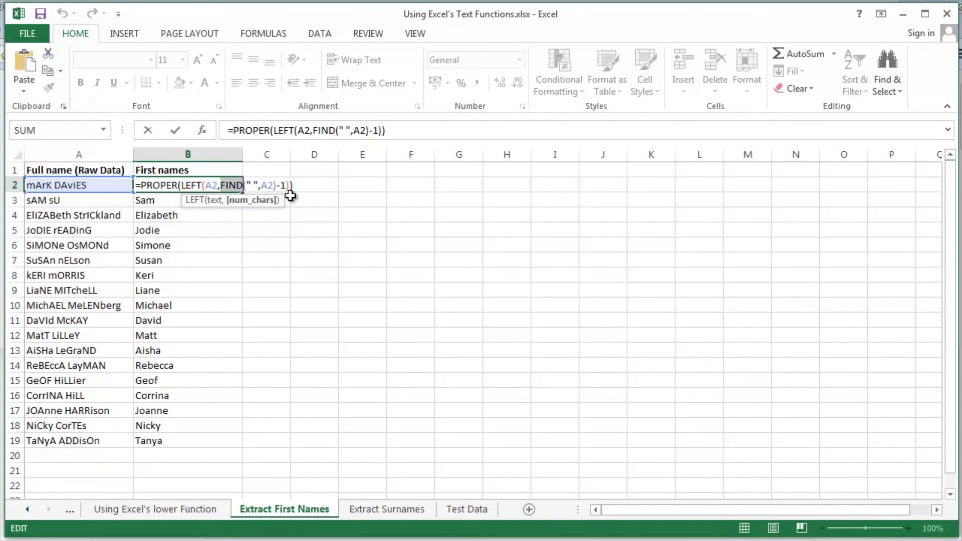